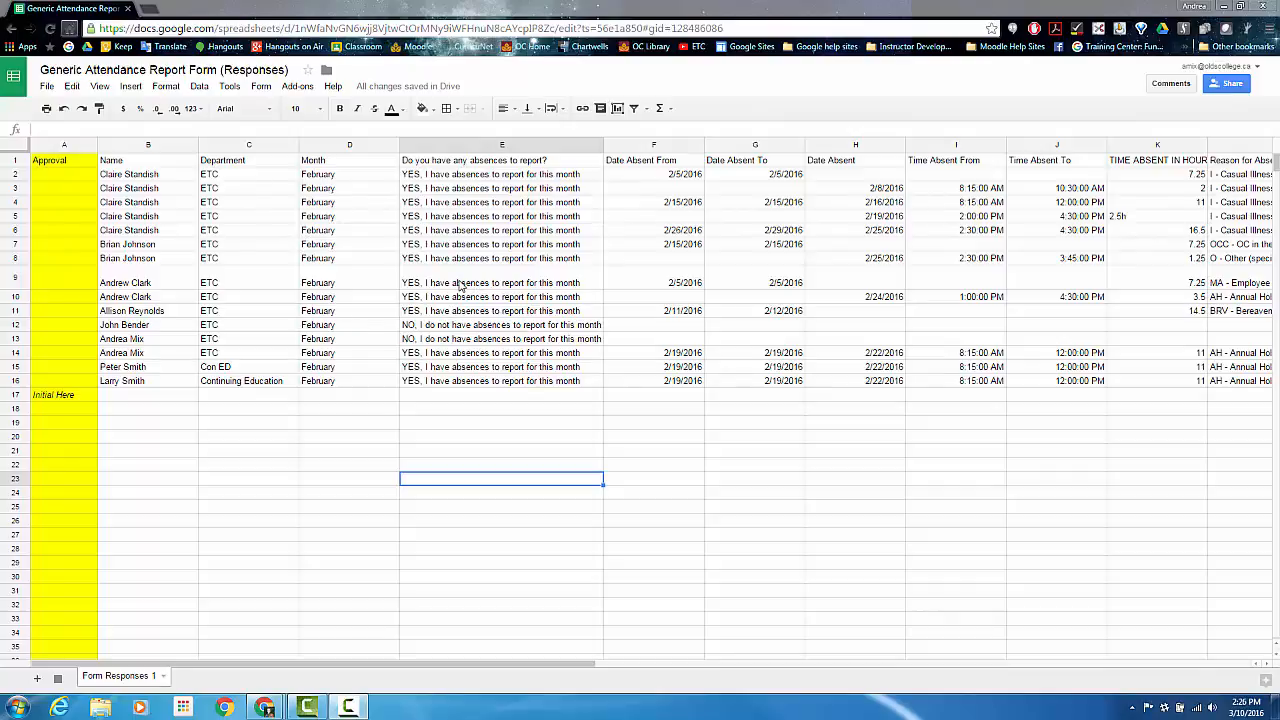
Freeze the first row of the attendance responses sheet and check that the column headings stay in place
{"action": "scroll", "coordinate": [480, 478], "scroll_direction": "down", "scroll_amount": 6}
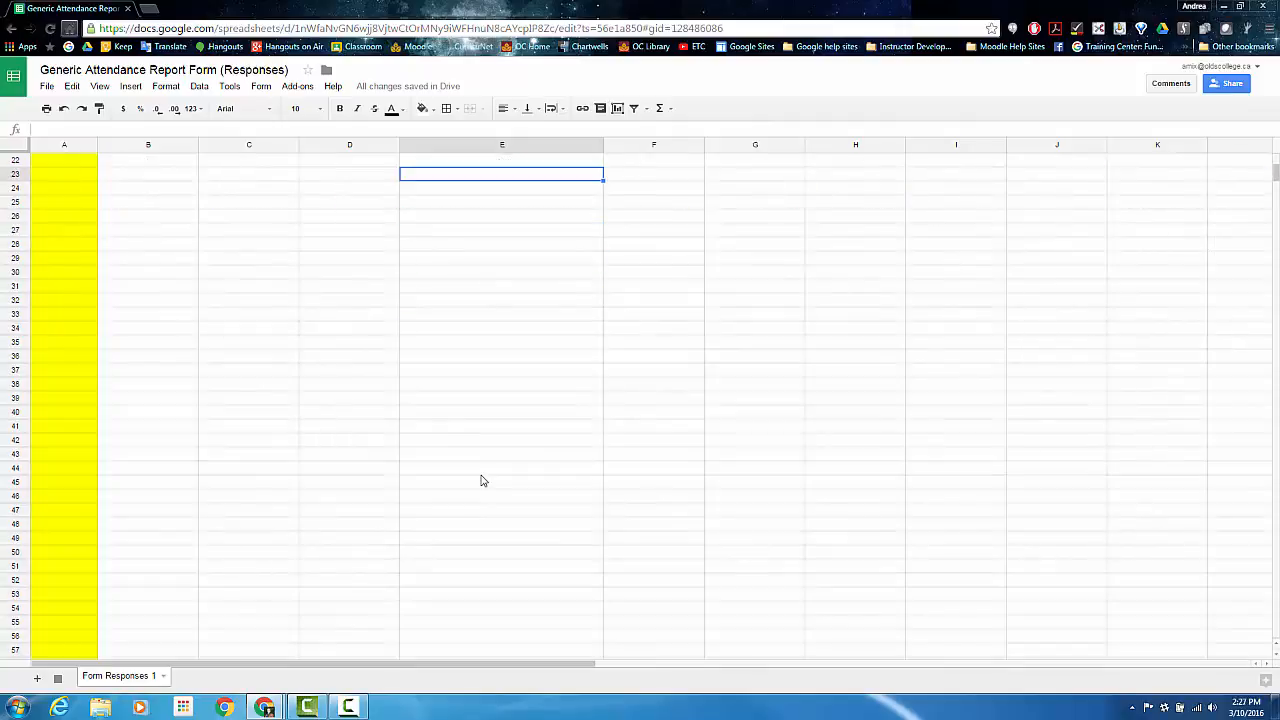
{"action": "scroll", "coordinate": [480, 481], "scroll_direction": "up", "scroll_amount": 6}
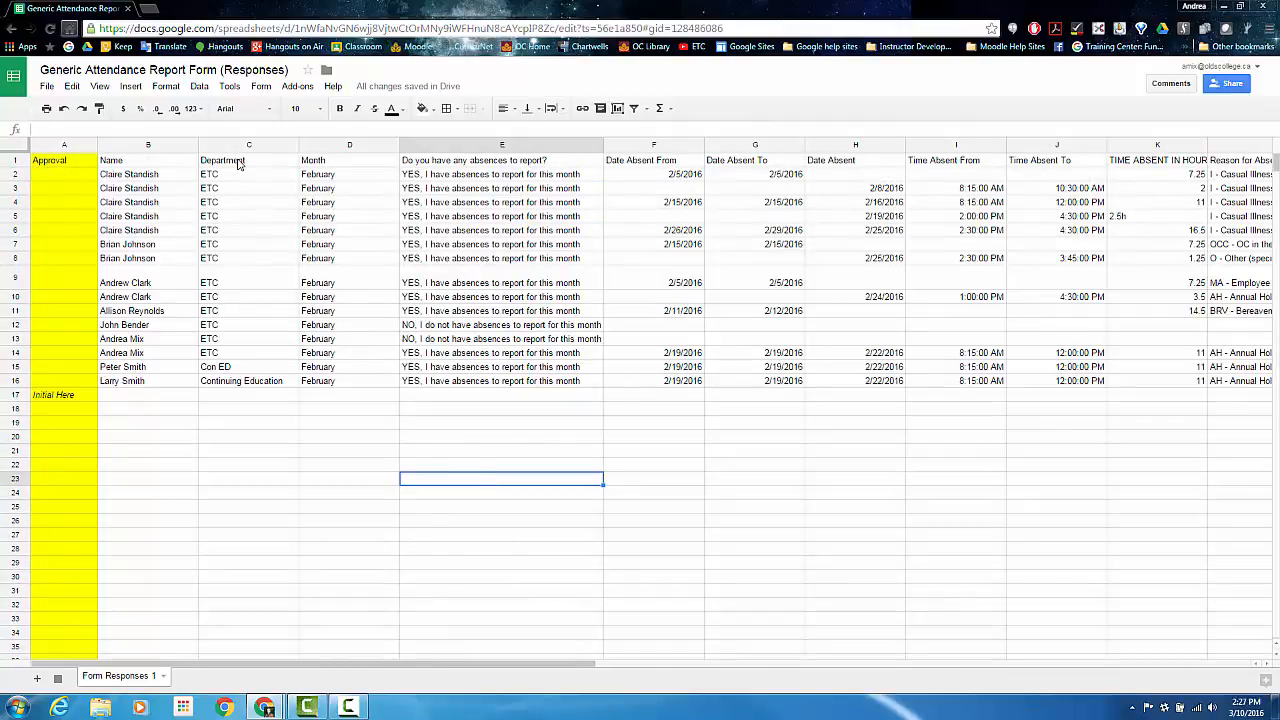
{"action": "left_click", "coordinate": [98, 86]}
{"action": "mouse_move", "coordinate": [110, 110]}
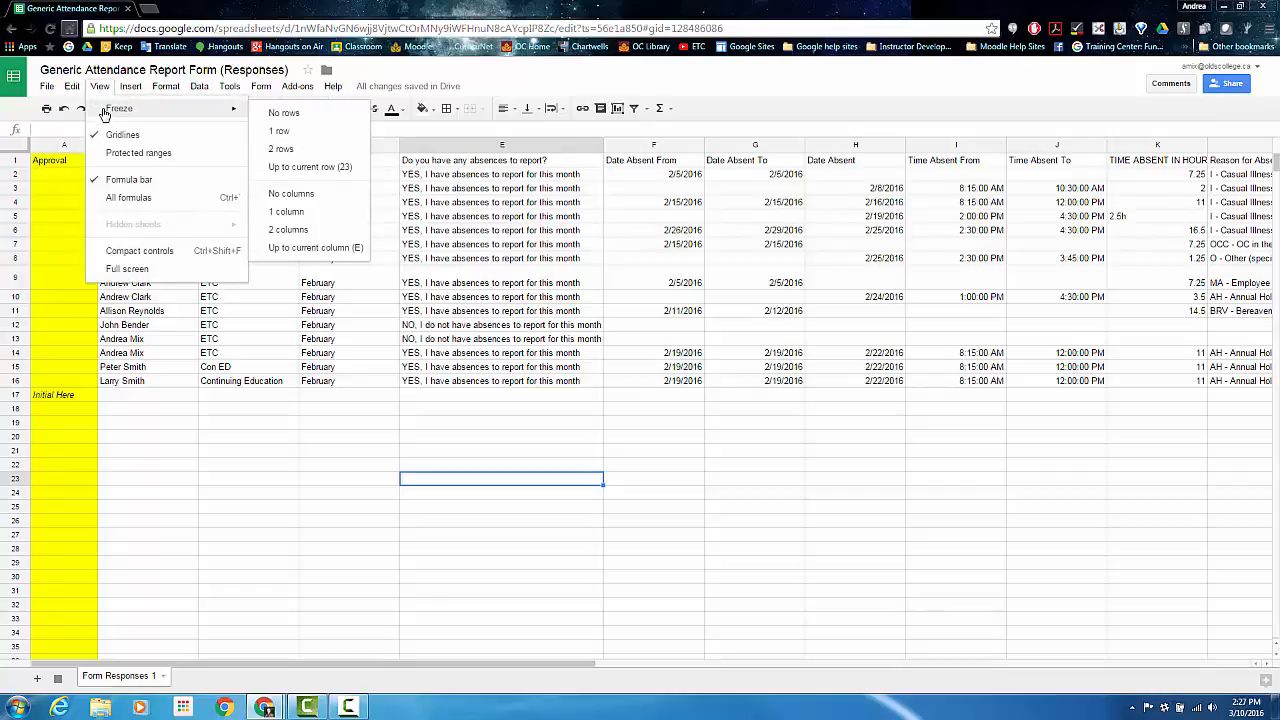
{"action": "left_click", "coordinate": [270, 131]}
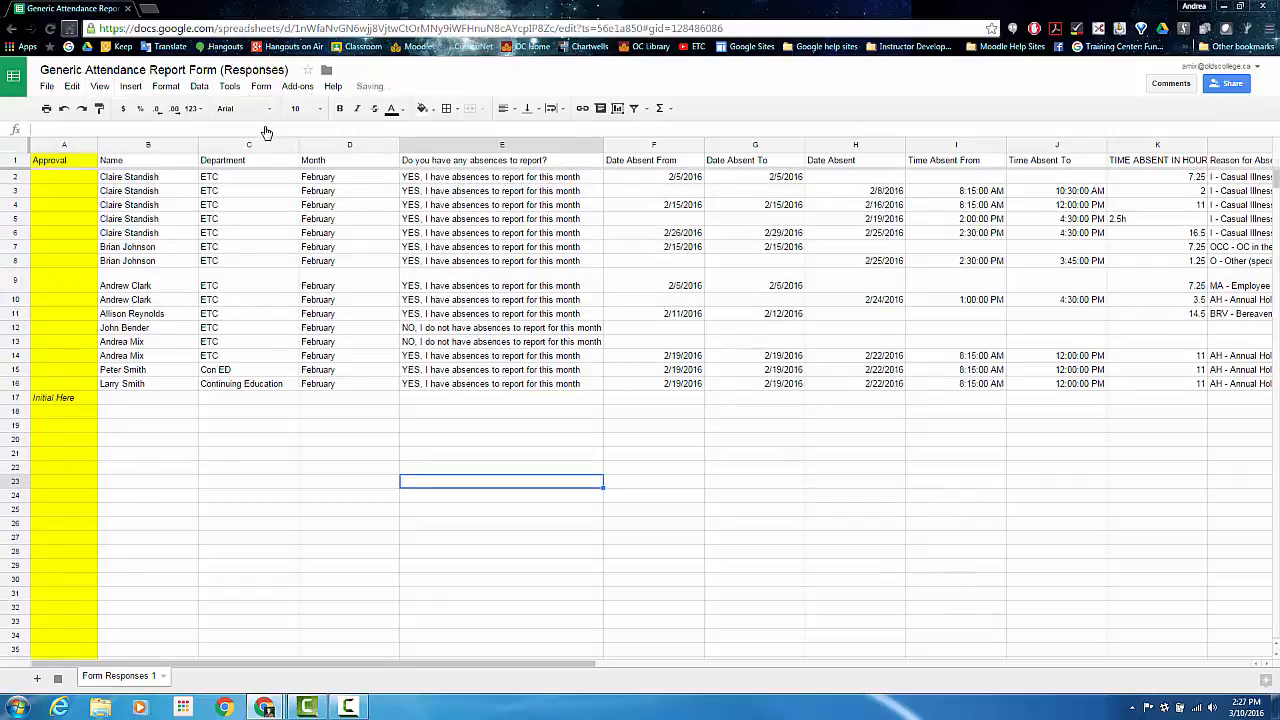
{"action": "scroll", "coordinate": [486, 349], "scroll_direction": "down", "scroll_amount": 5}
{"action": "scroll", "coordinate": [486, 349], "scroll_direction": "down", "scroll_amount": 1}
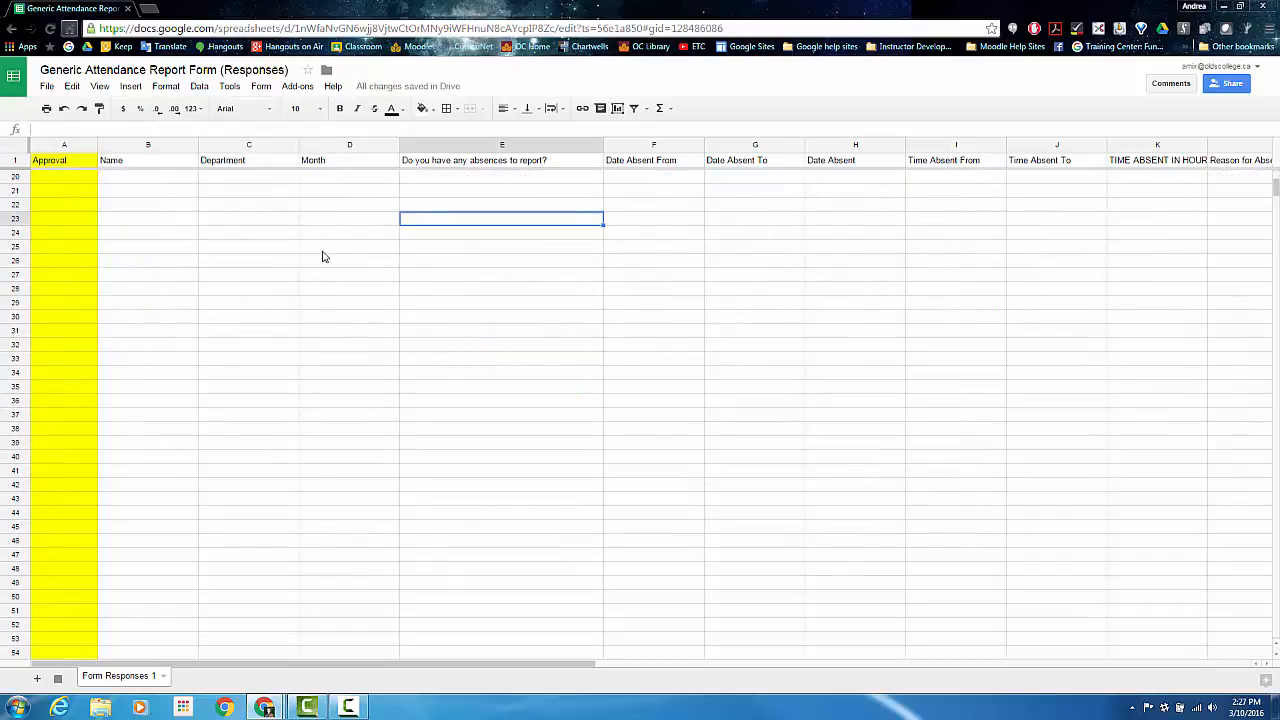
{"action": "scroll", "coordinate": [427, 332], "scroll_direction": "up", "scroll_amount": 6}
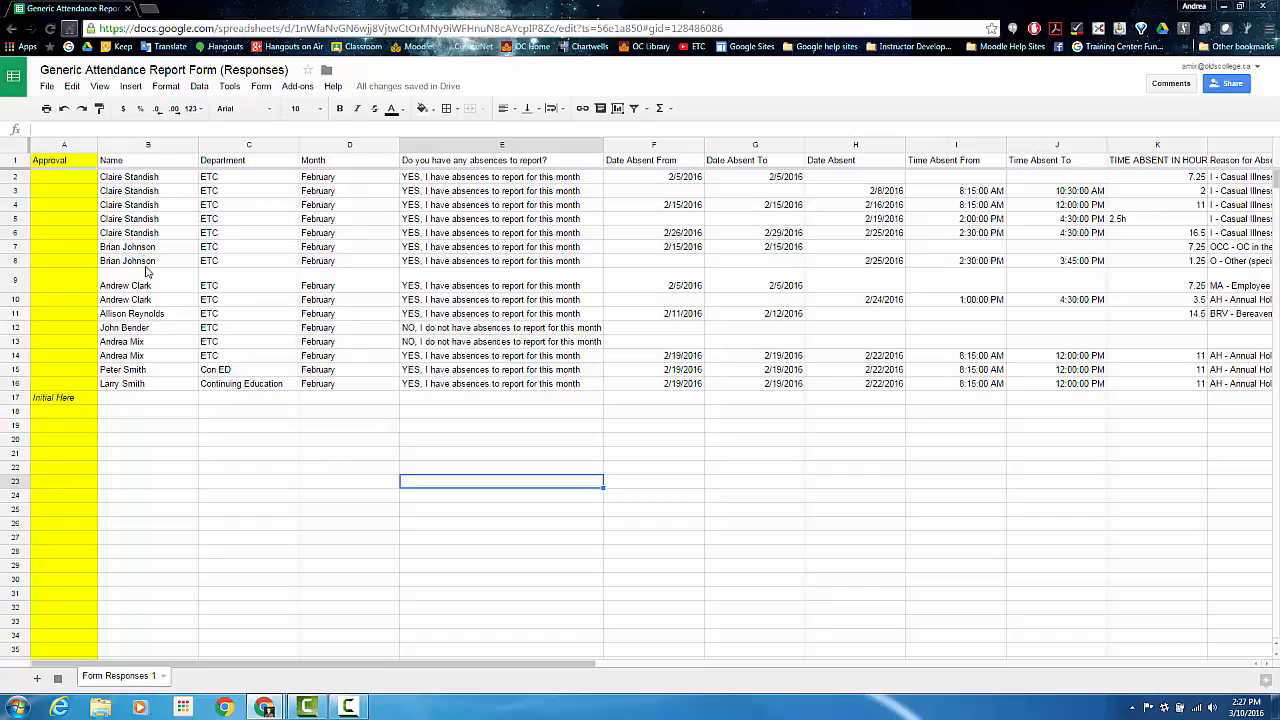
Enter a COUNTUNIQUE formula in cell B19 that counts the distinct names in B2:B16
{"action": "left_click", "coordinate": [137, 430]}
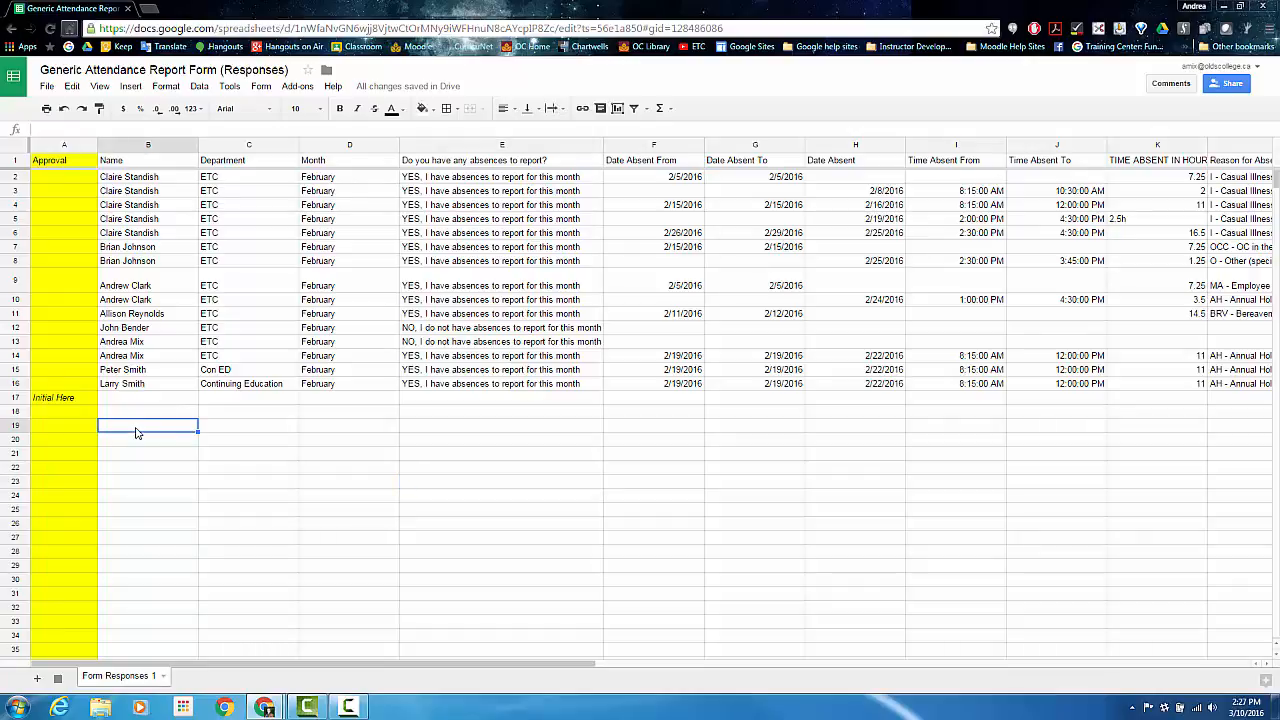
{"action": "type", "text": "="}
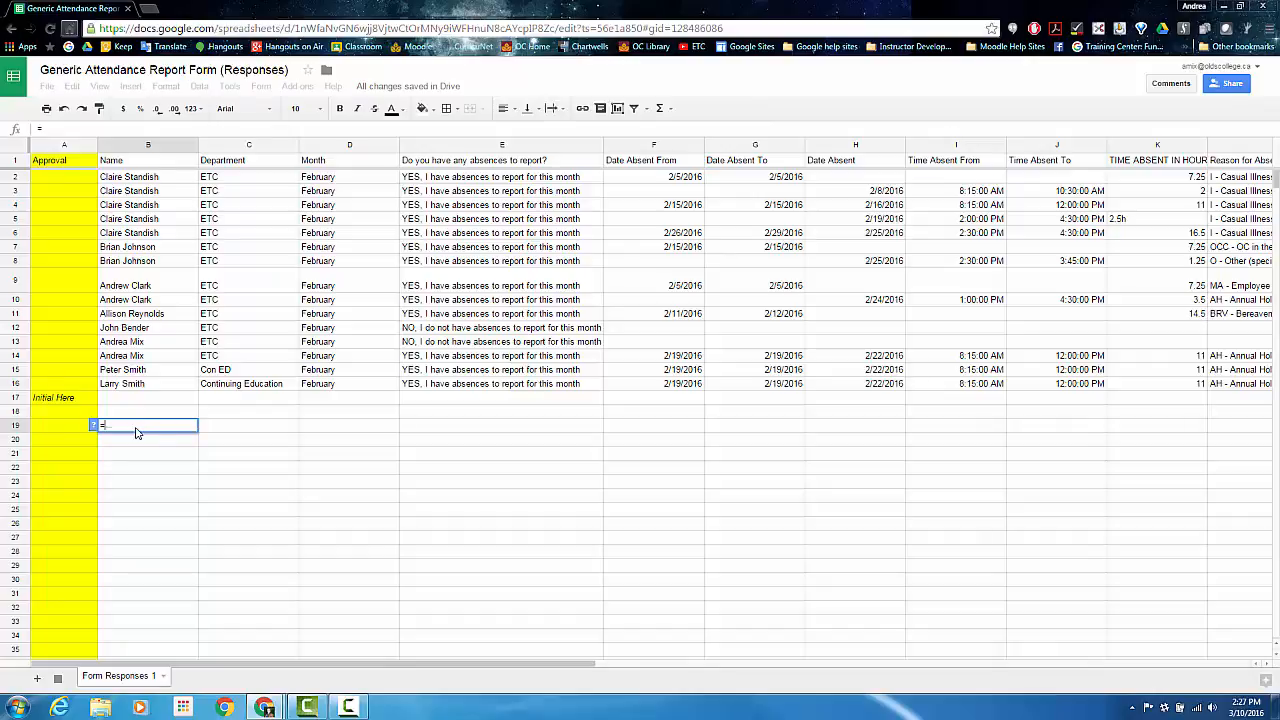
{"action": "type", "text": "count"}
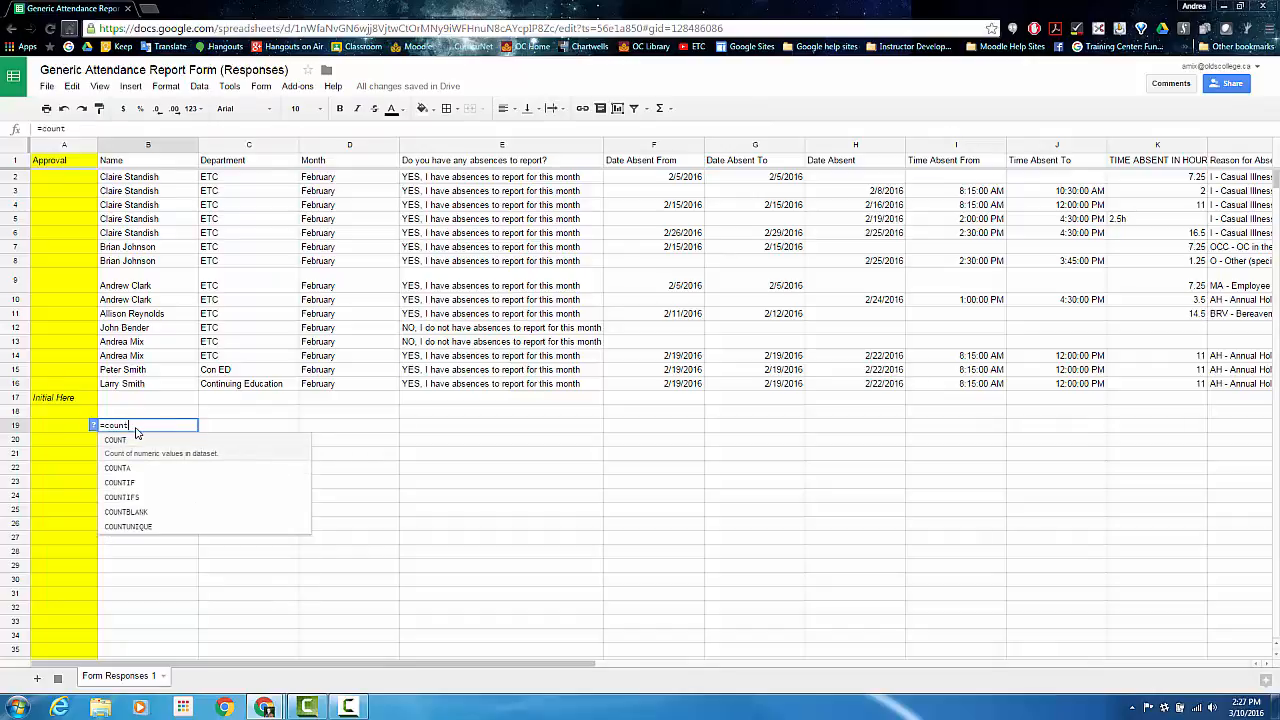
{"action": "type", "text": "u"}
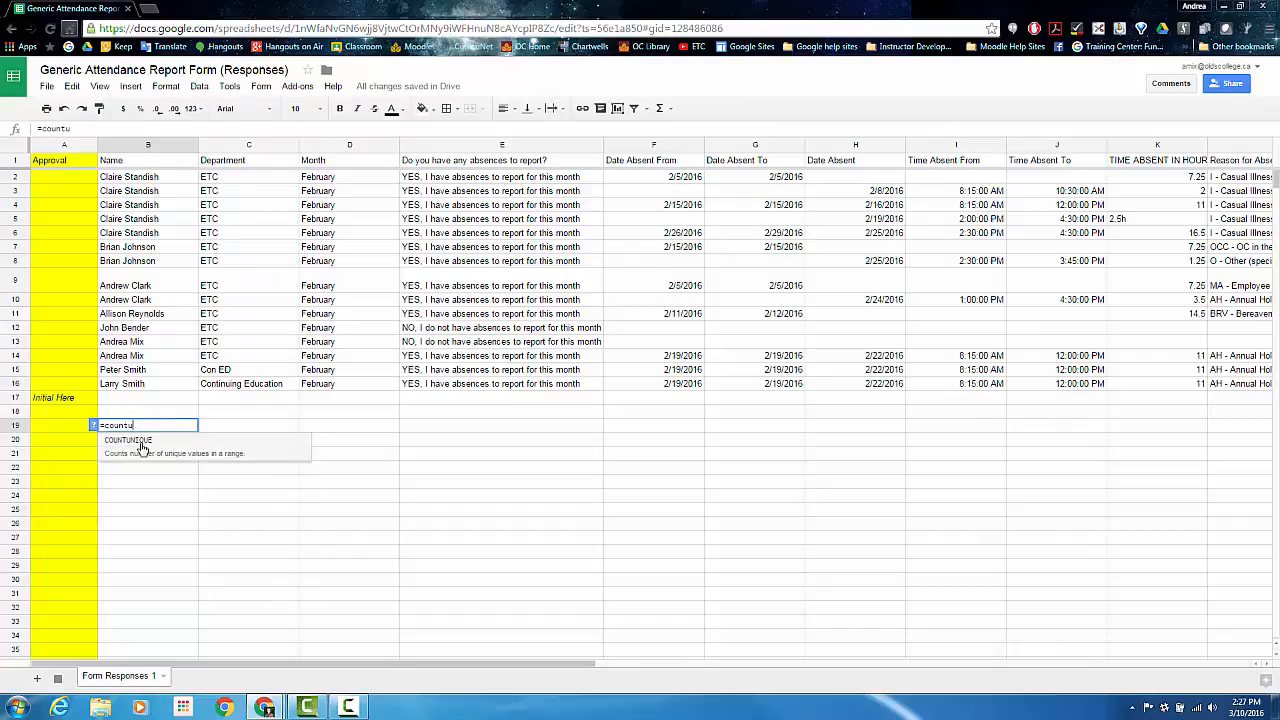
{"action": "left_click", "coordinate": [141, 451]}
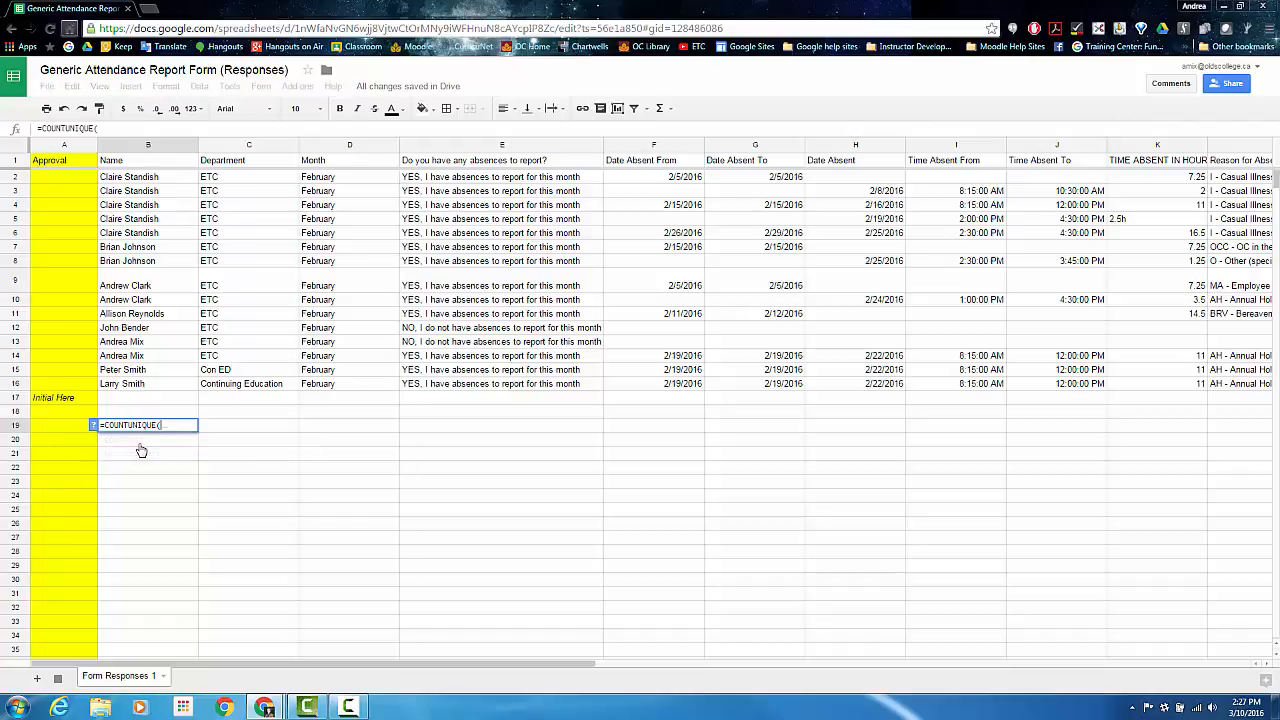
{"action": "left_click_drag", "start_coordinate": [150, 177], "coordinate": [152, 390]}
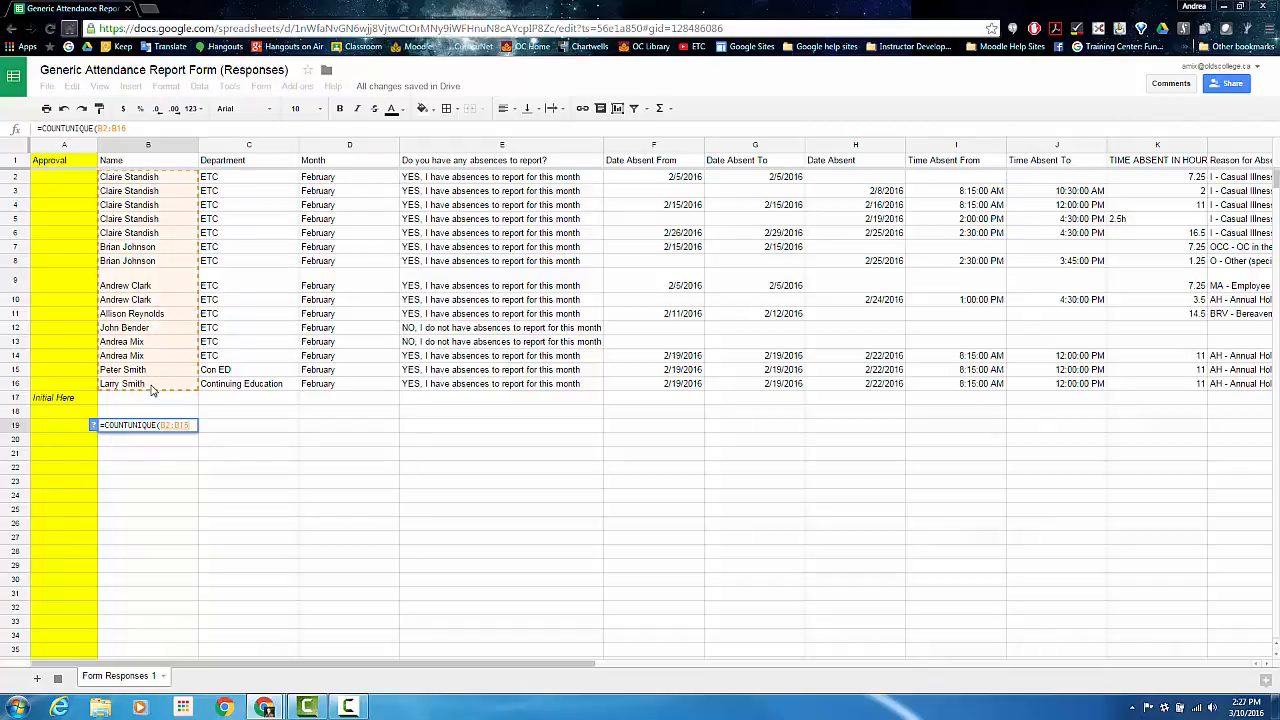
{"action": "key", "text": "Return"}
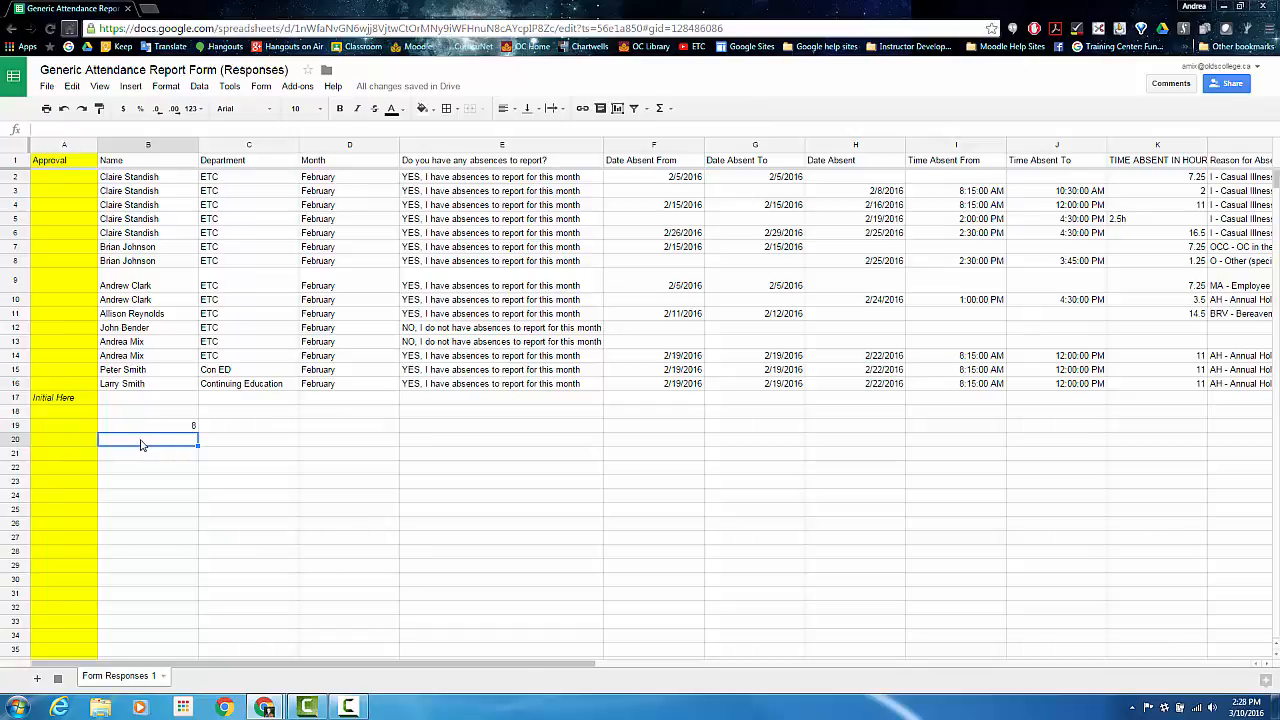
Enter a UNIQUE formula in cell B20 that lists the distinct names from B2:B16
{"action": "type", "text": "=uniq"}
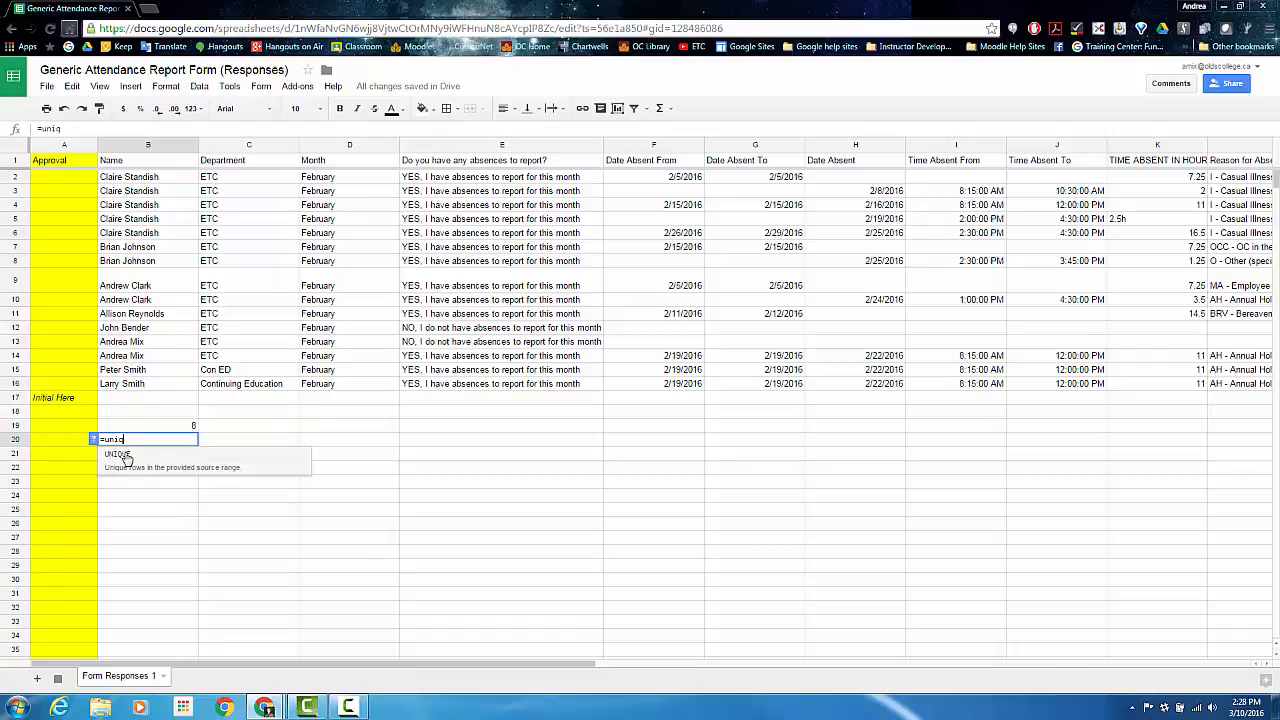
{"action": "left_click", "coordinate": [129, 456]}
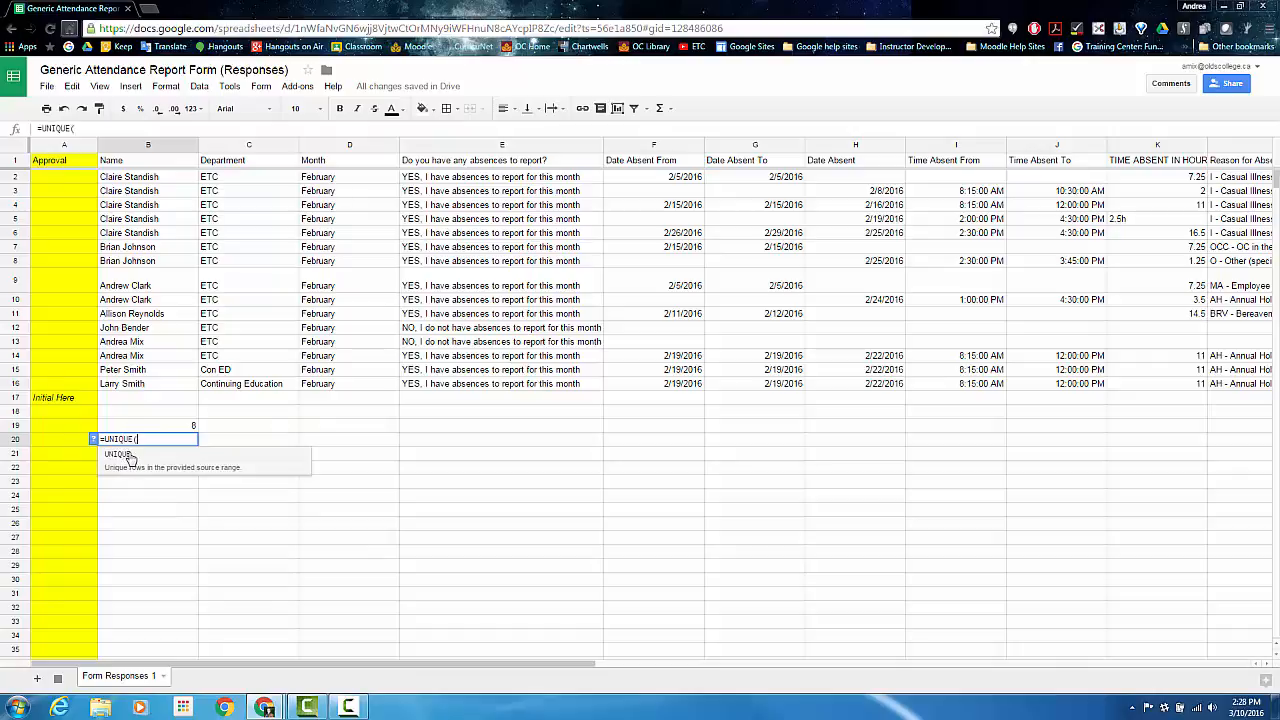
{"action": "left_click", "coordinate": [147, 177]}
{"action": "left_click_drag", "start_coordinate": [147, 177], "coordinate": [155, 383]}
{"action": "key", "text": "Return"}
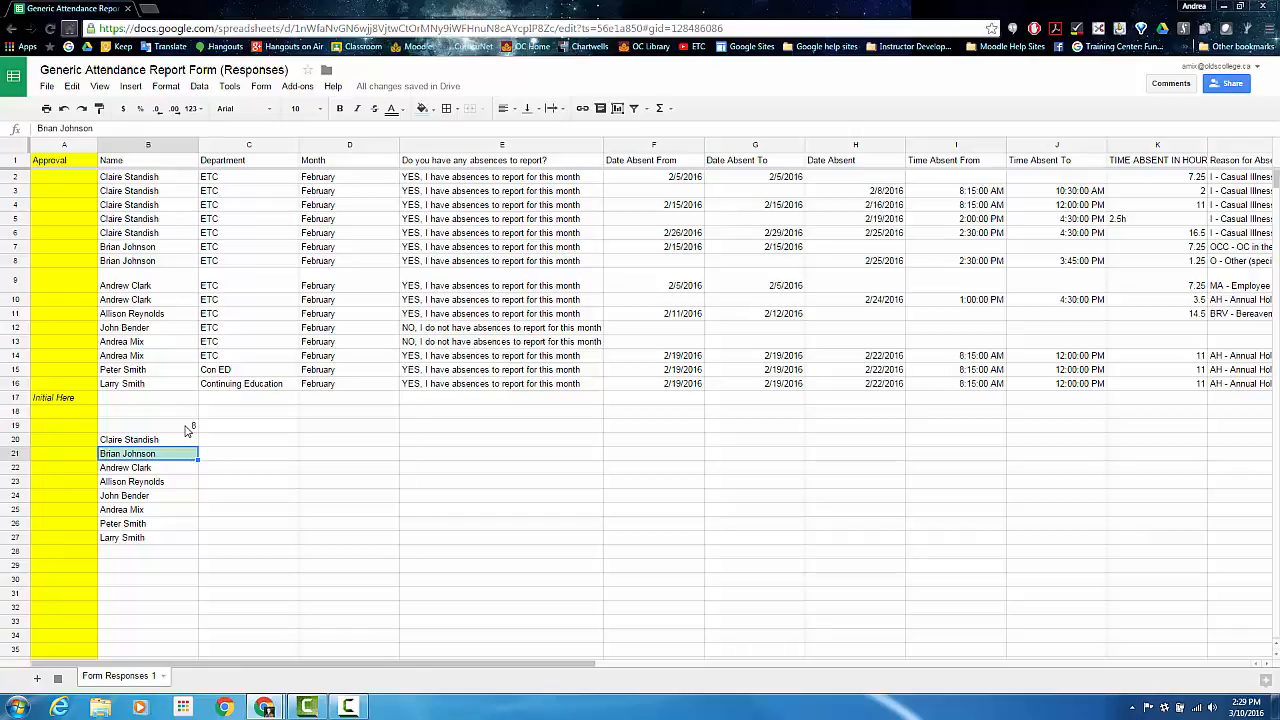
Clear the unique count and the list of distinct names from cells B19:B28
{"action": "left_click_drag", "start_coordinate": [185, 430], "coordinate": [177, 544]}
{"action": "key", "text": "Delete"}
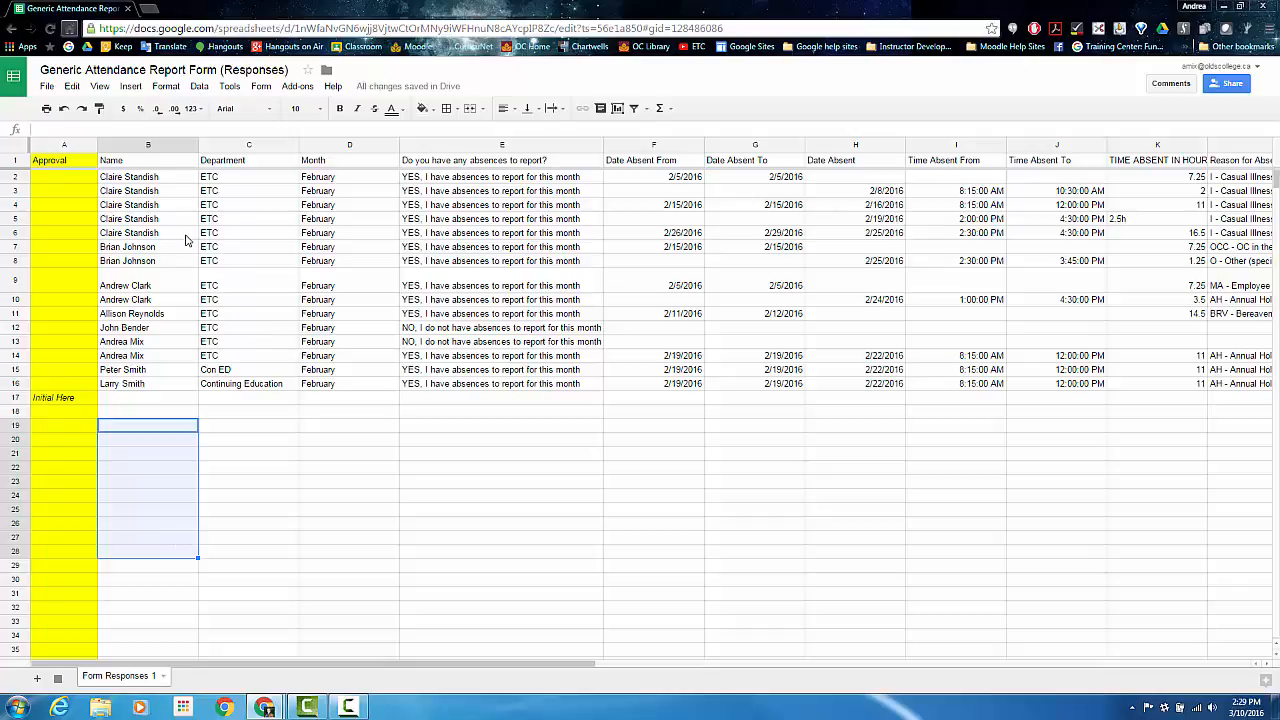
Examine the Explore summary and charts for the whole Name column, and close them
{"action": "left_click", "coordinate": [155, 146]}
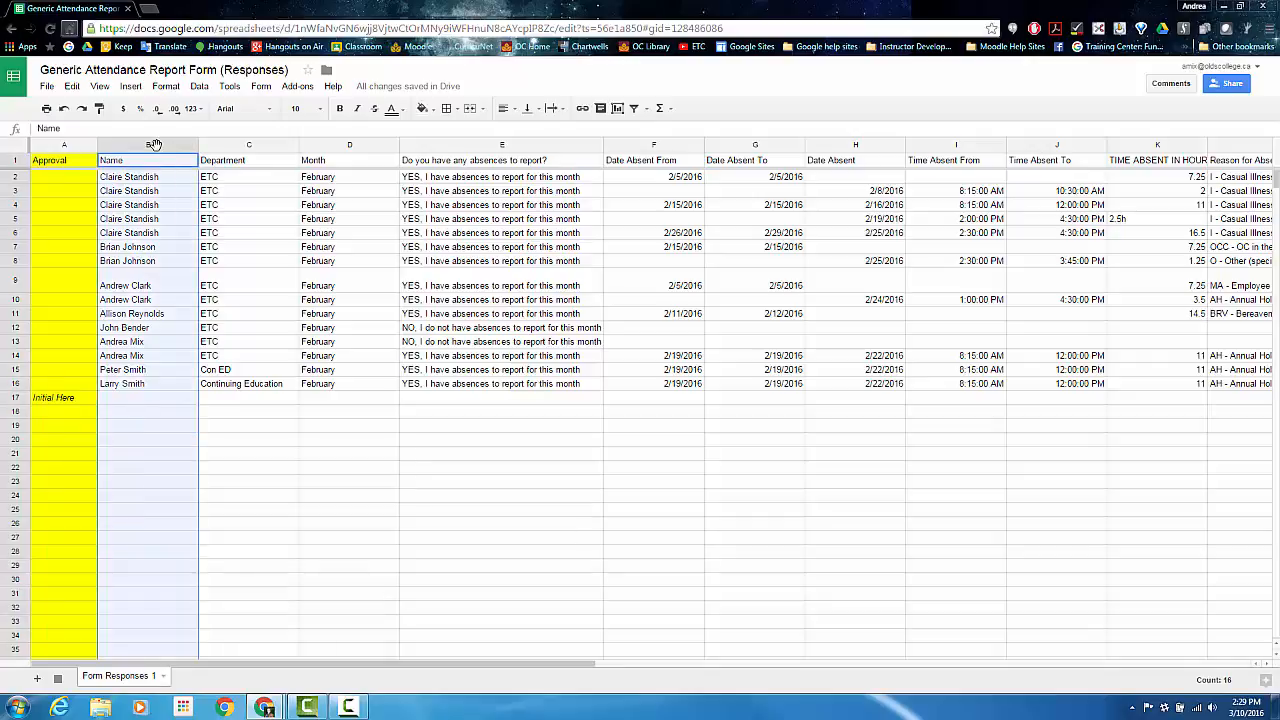
{"action": "left_click", "coordinate": [1265, 679]}
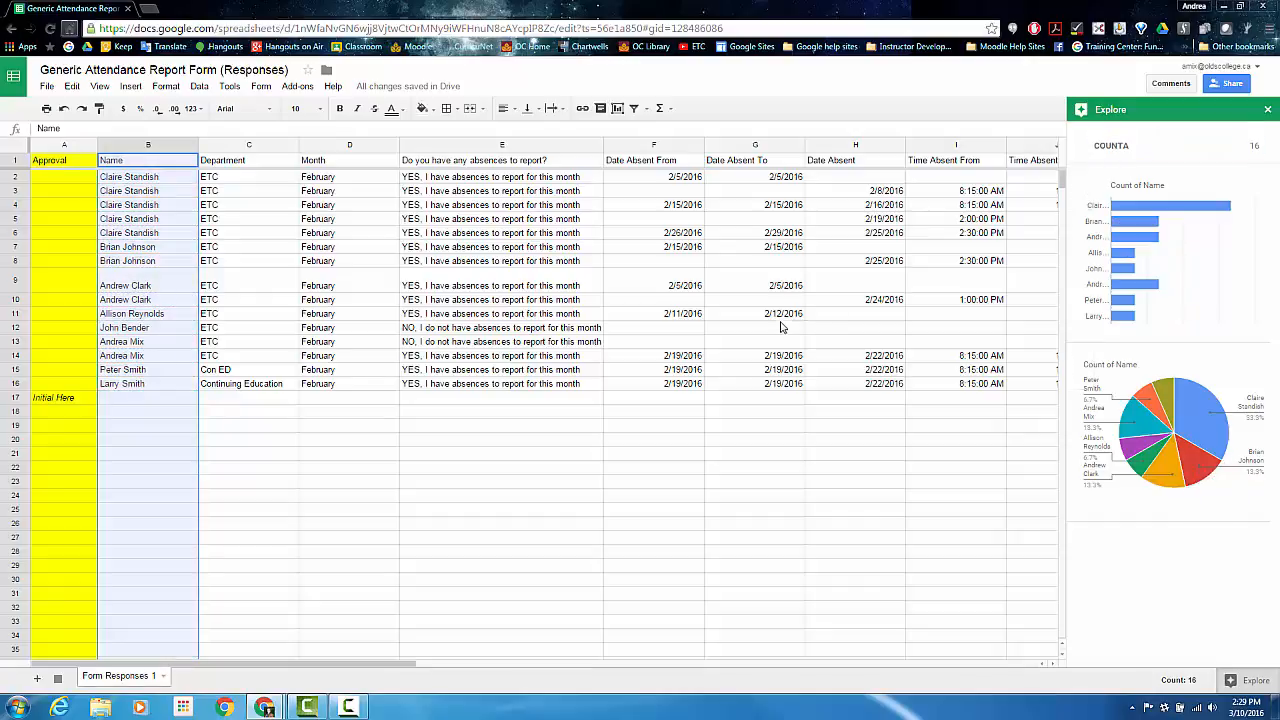
{"action": "left_click", "coordinate": [1266, 111]}
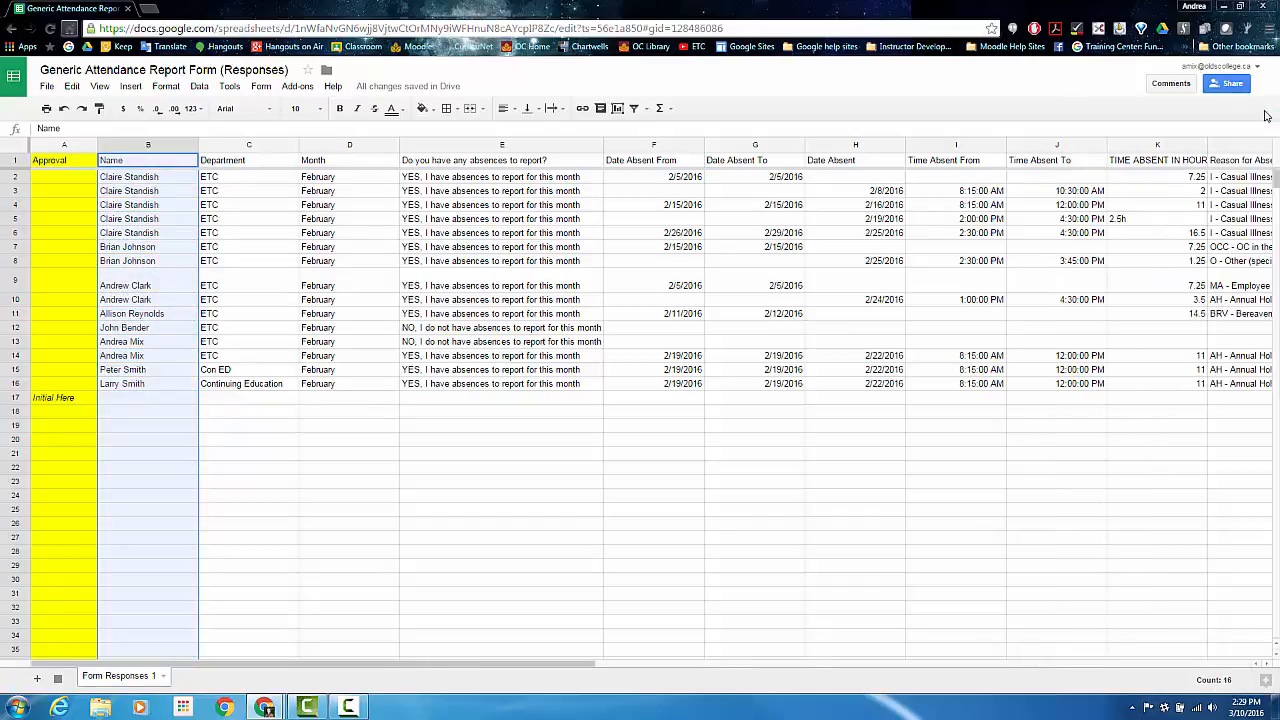
Examine the Explore statistics and charts for the TIME ABSENT IN HOURS column, and close them
{"action": "left_click", "coordinate": [1157, 143]}
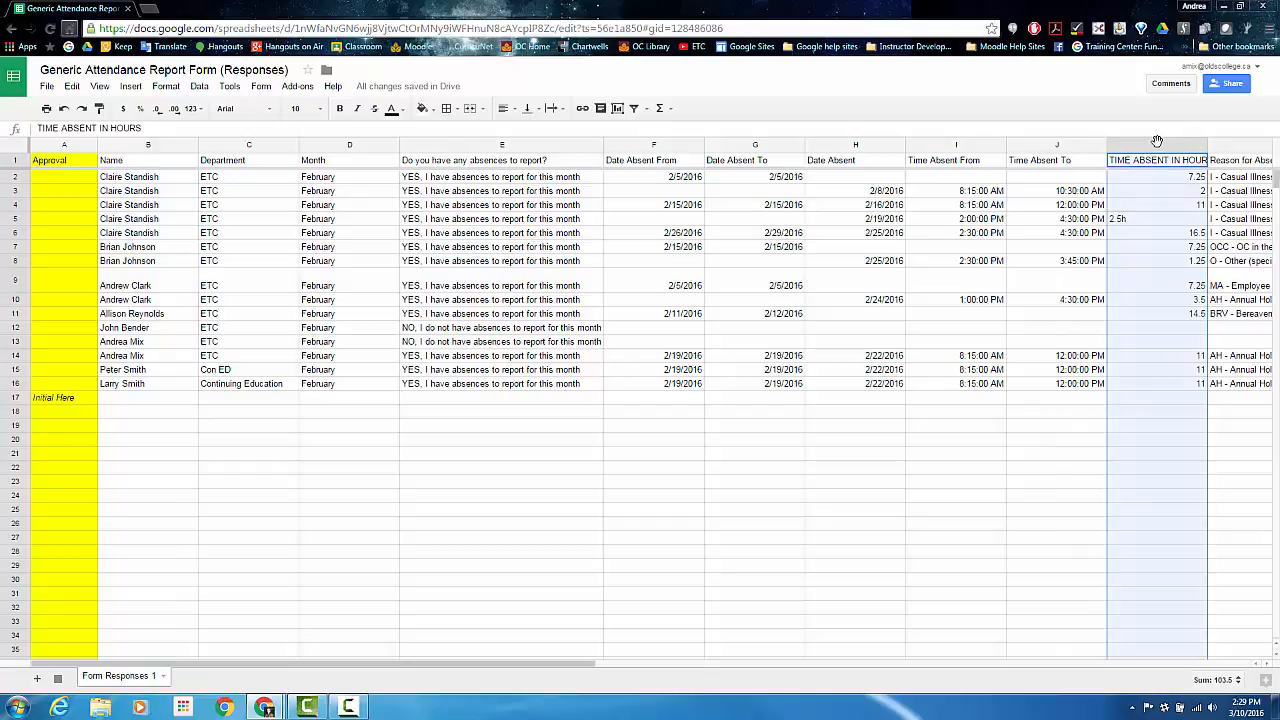
{"action": "left_click", "coordinate": [1267, 681]}
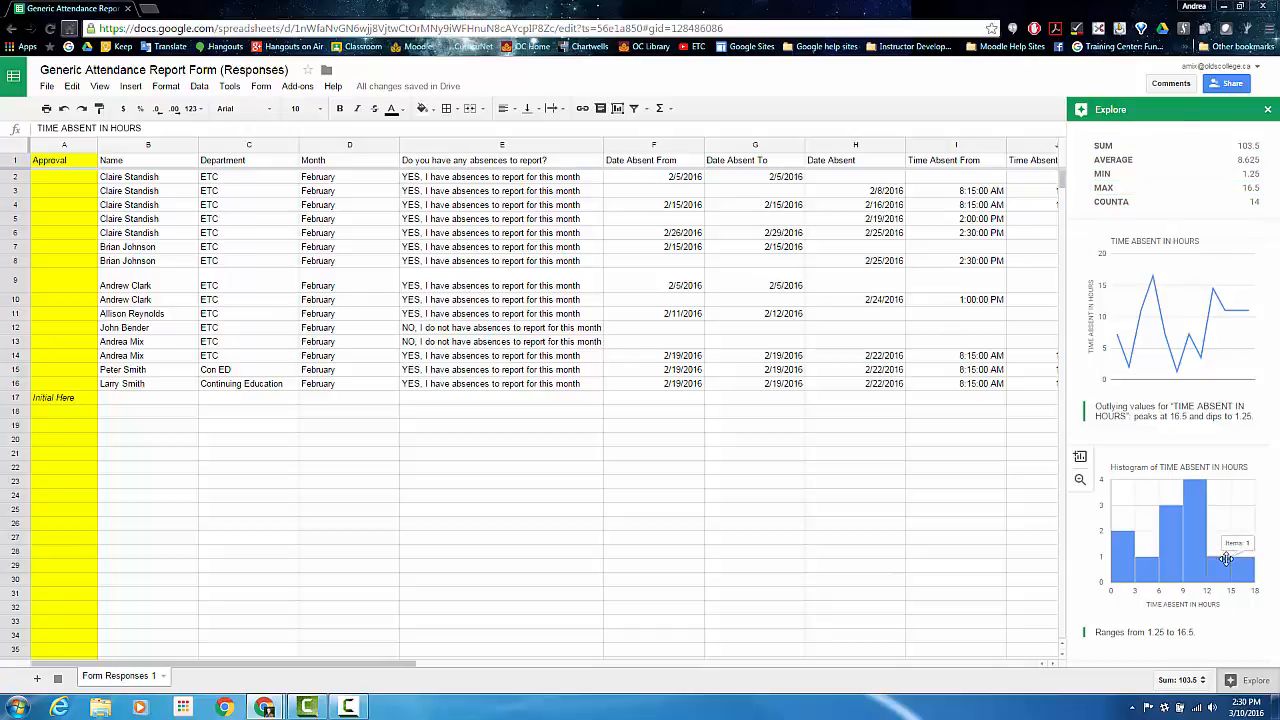
{"action": "left_click", "coordinate": [1267, 112]}
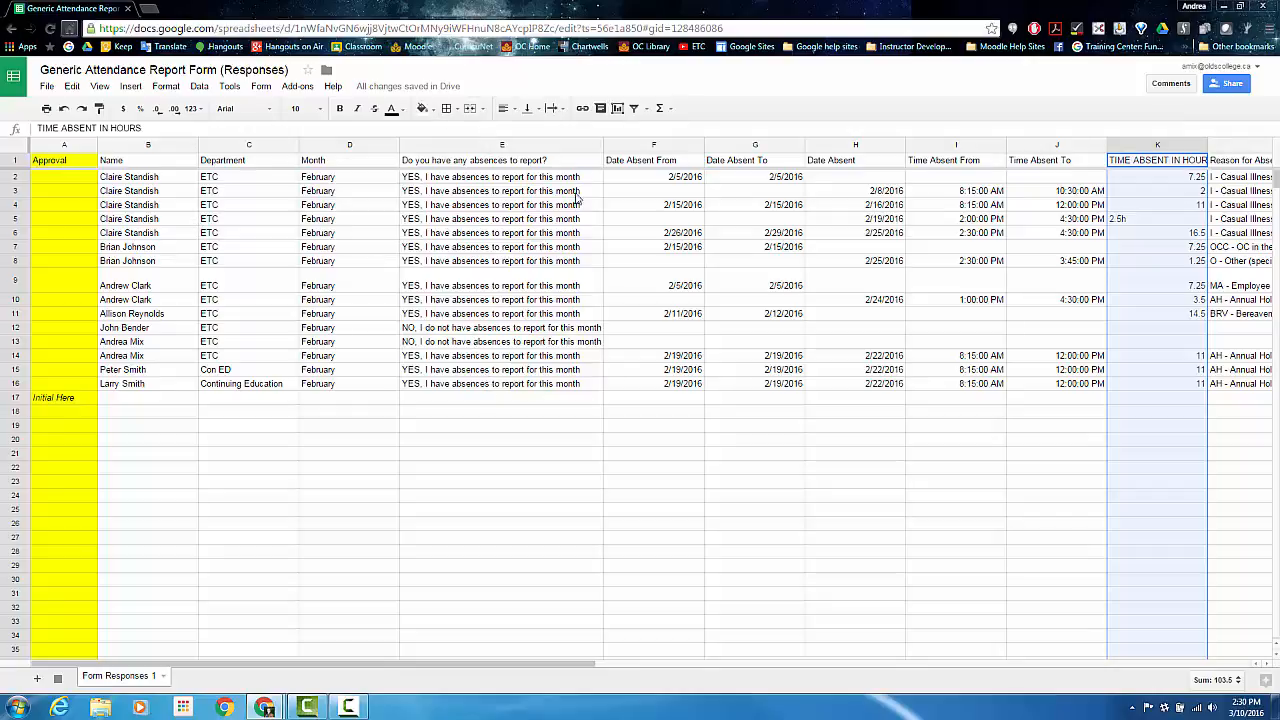
Try sorting the sheet A → Z by the "Do you have any absences to report?" column, and undo the sort
{"action": "left_click", "coordinate": [573, 149]}
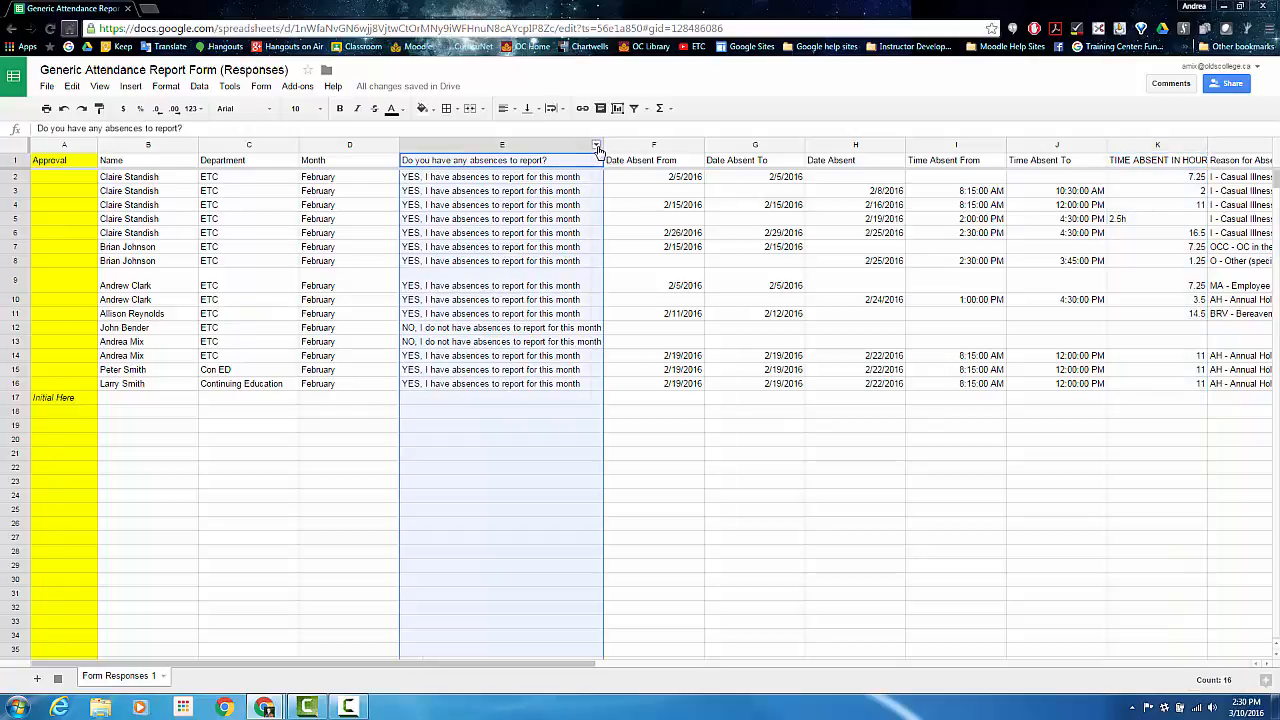
{"action": "left_click", "coordinate": [596, 146]}
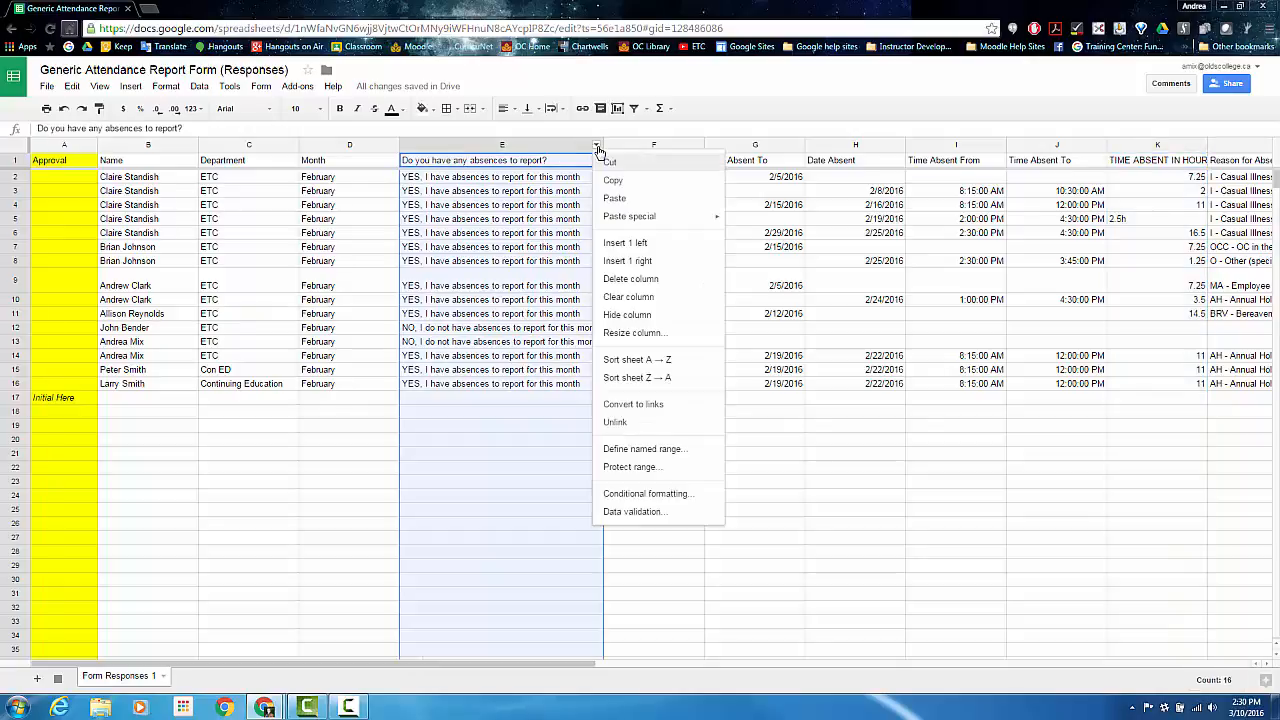
{"action": "left_click", "coordinate": [637, 360]}
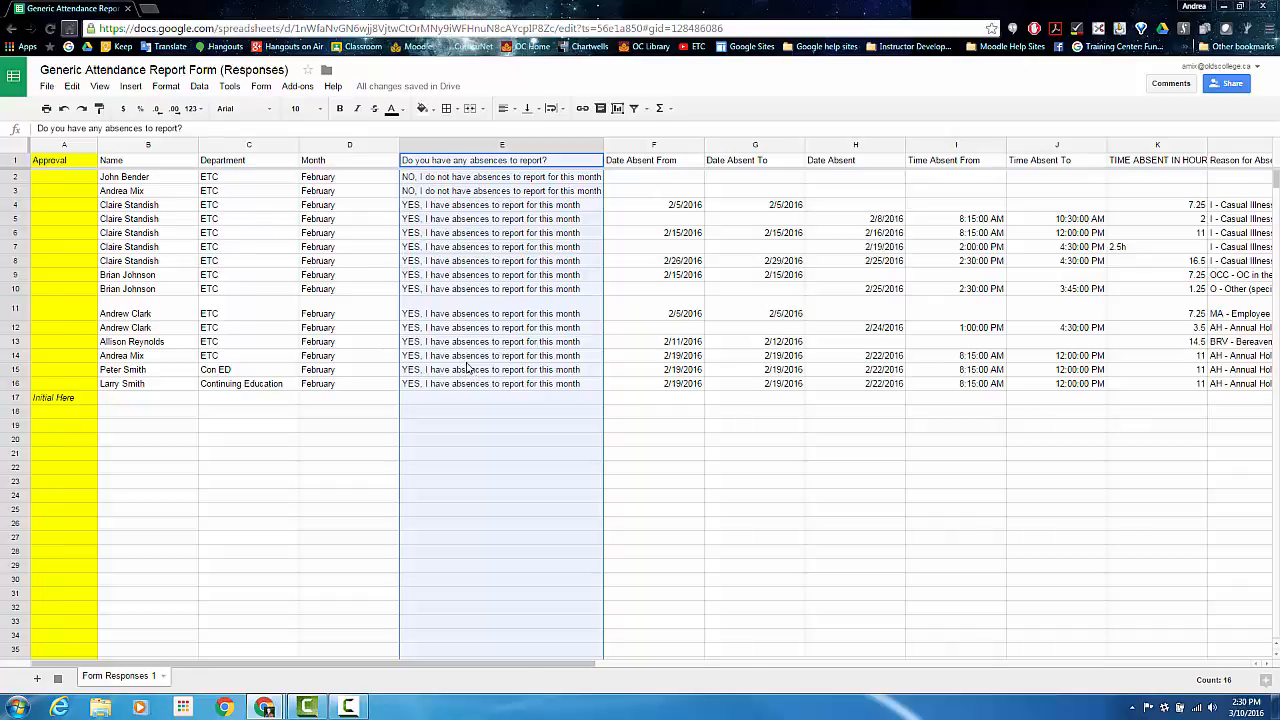
{"action": "left_click", "coordinate": [63, 110]}
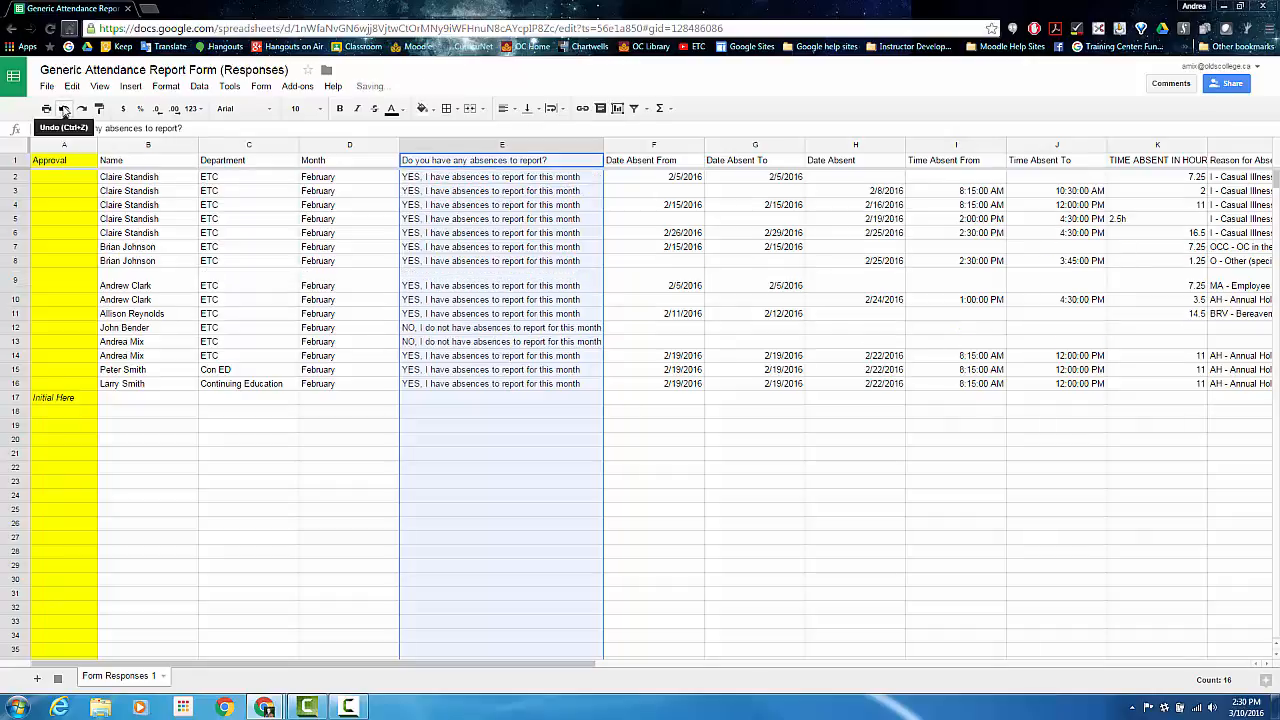